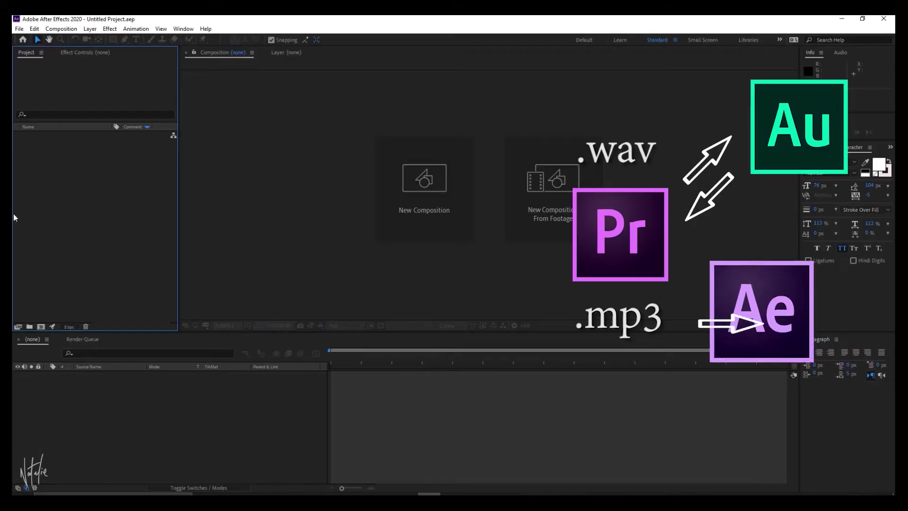
Import the podcast file Example_audio.mp3 into the Project panel as footage
double_click(97, 197)
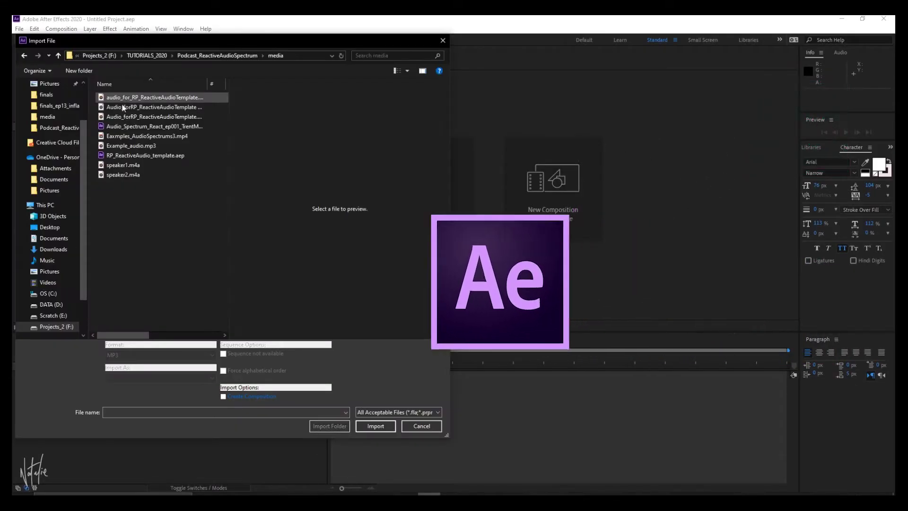
click(131, 146)
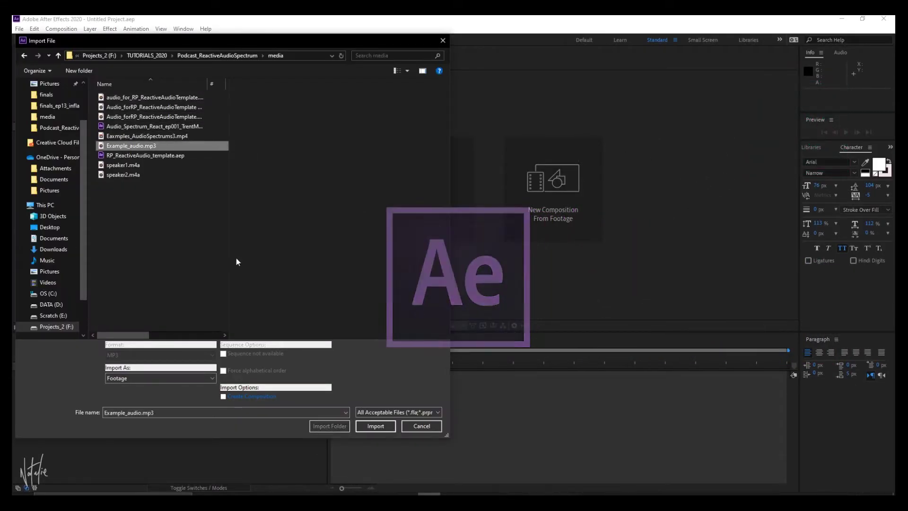
click(362, 426)
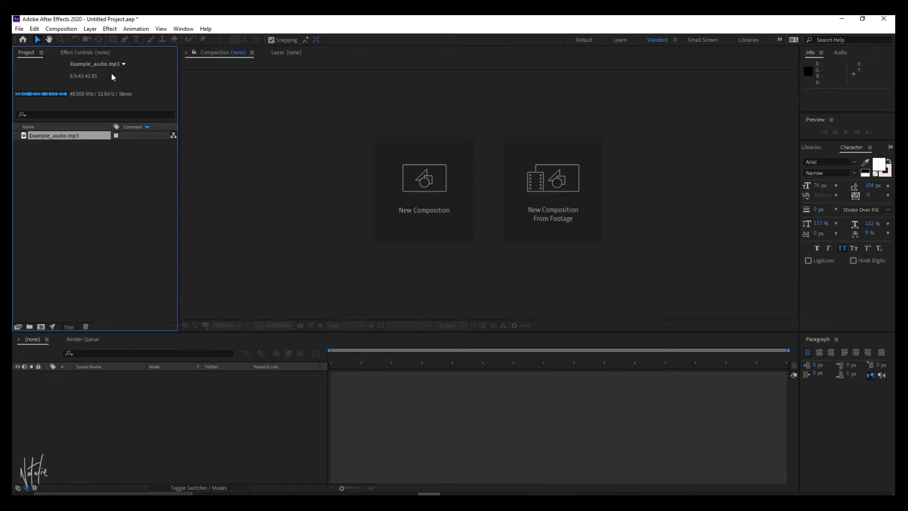
Make a new HDTV 1080 25 composition called Reactive_Audio_Spectrum
click(42, 325)
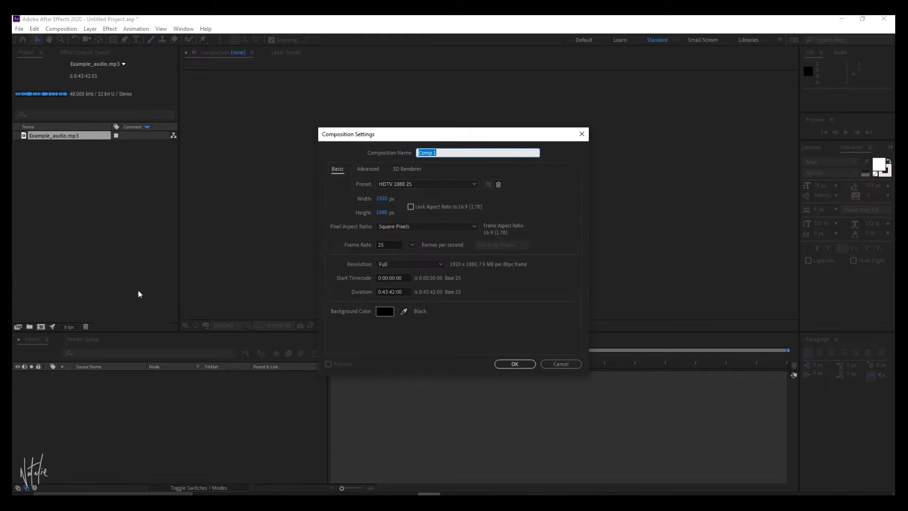
text(Reactive_Audio_Spectrum)
click(505, 363)
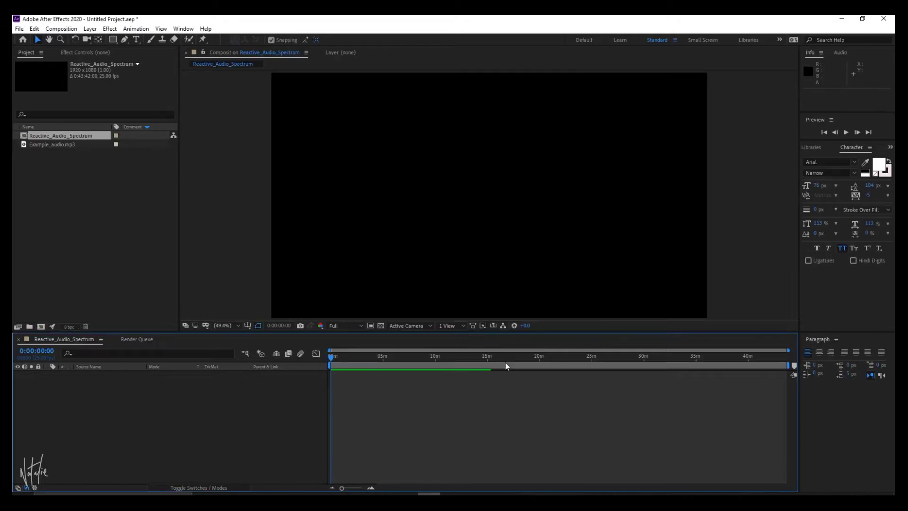
Add a full-frame deep cyan solid layer to the timeline and start renaming it
right_click(164, 387)
mouse_move(212, 286)
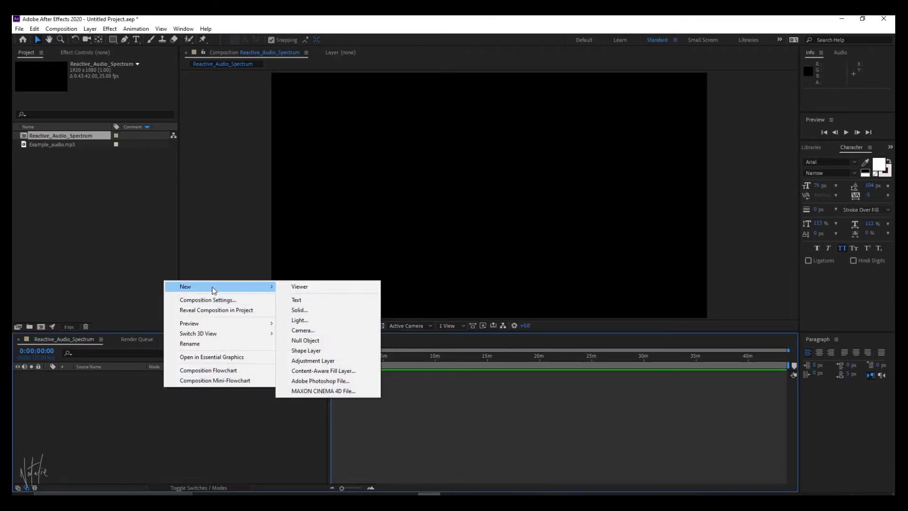
click(317, 309)
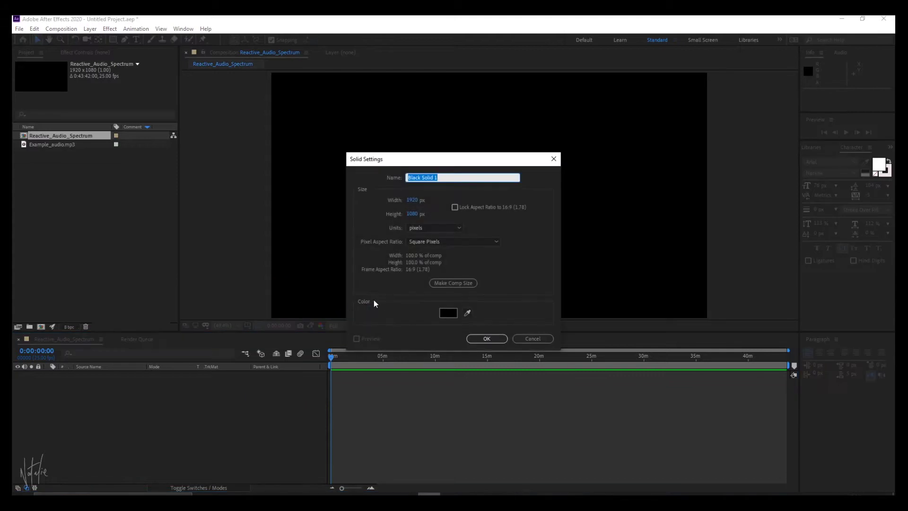
click(448, 313)
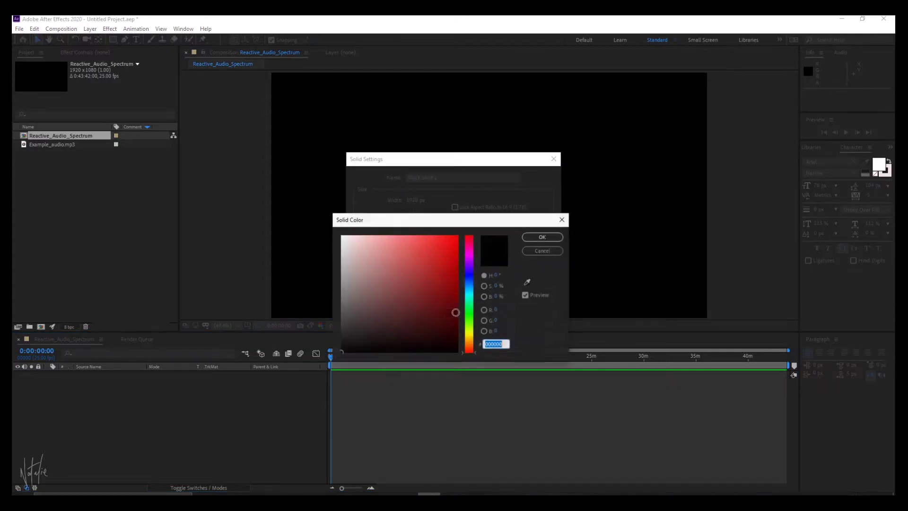
click(437, 273)
click(448, 302)
click(468, 292)
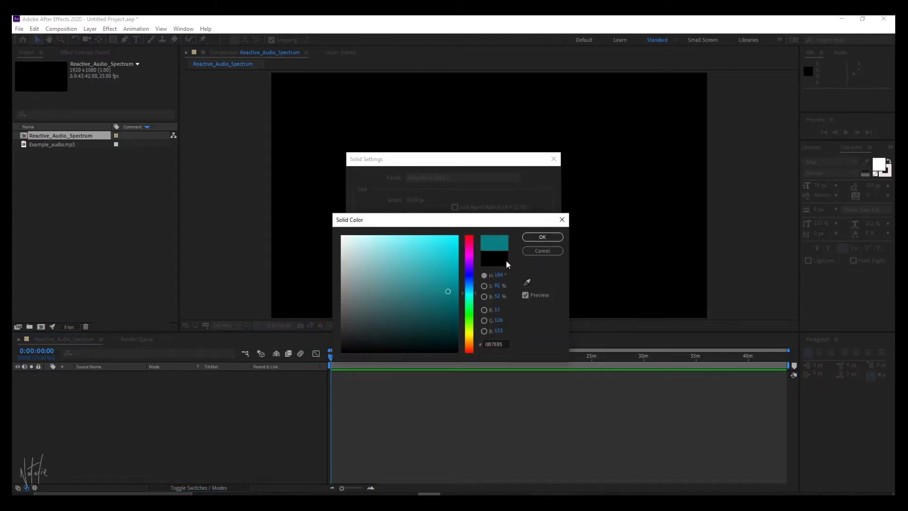
click(550, 237)
click(485, 336)
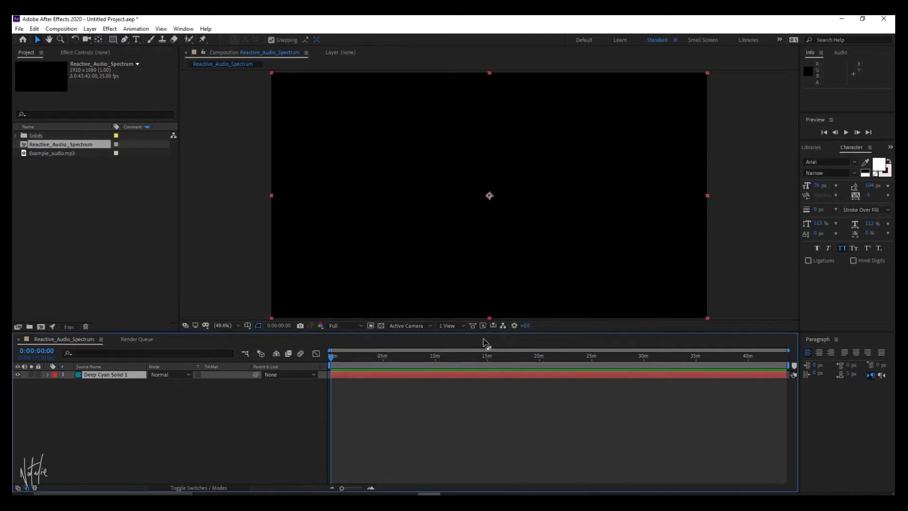
key(Return)
Name the layer 'solid' and draw a wide lower-middle rectangular Mask 1 with mode None
text(solid)
key(Return)
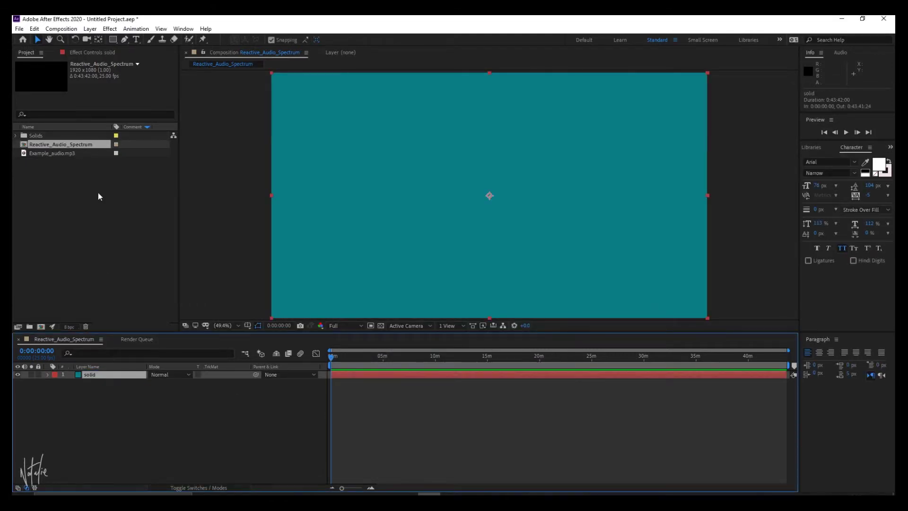
click(113, 40)
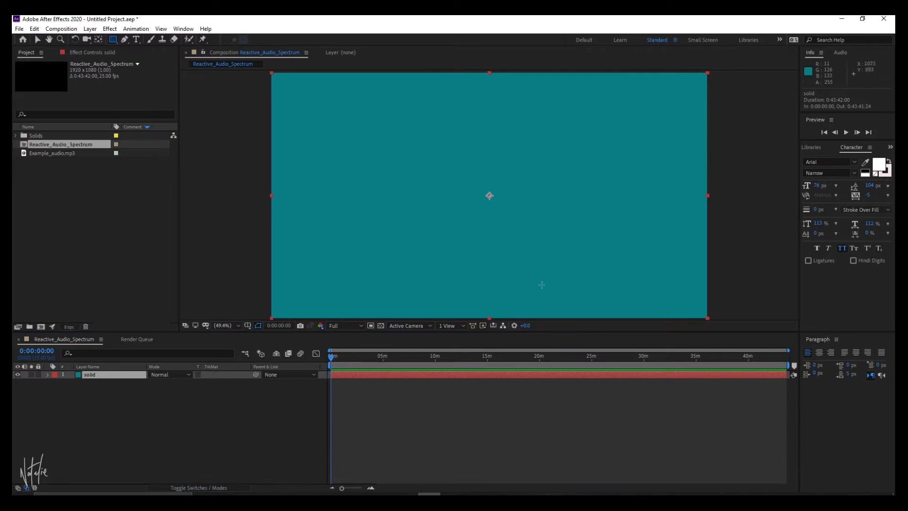
drag(388, 256, 600, 287)
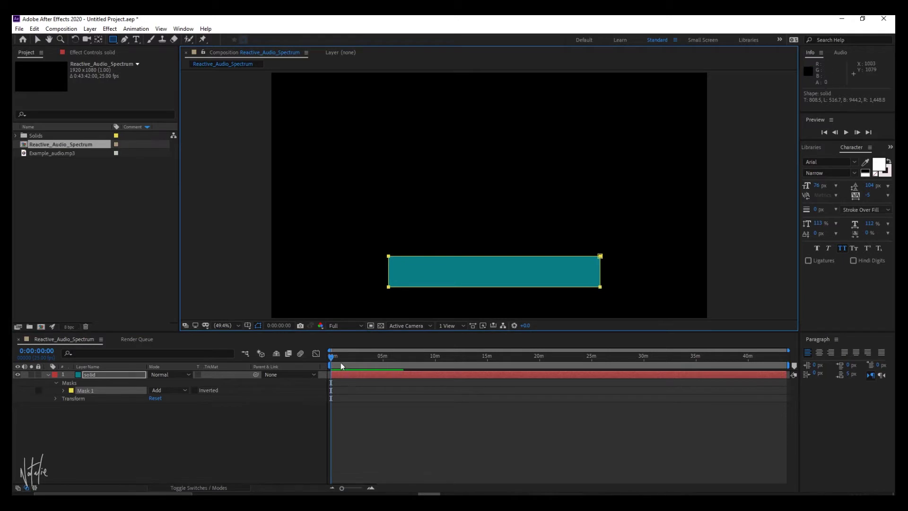
click(185, 390)
click(179, 399)
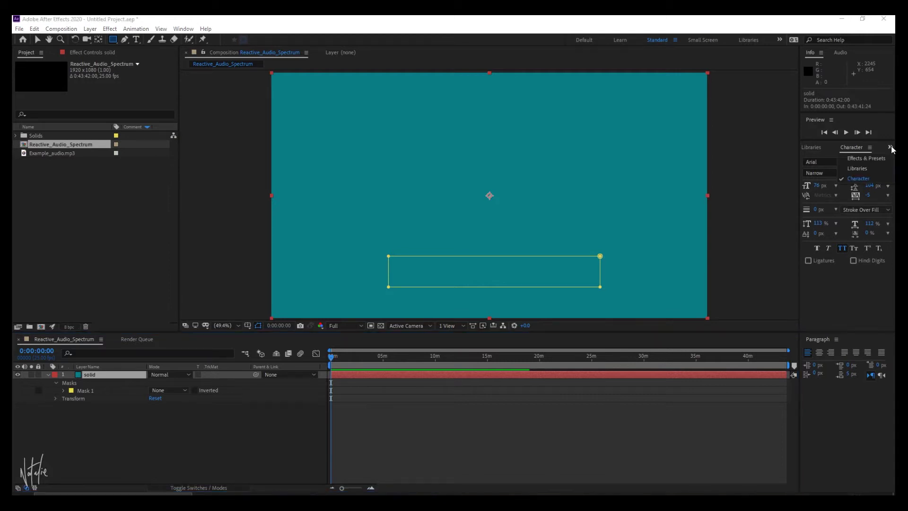
Search 'audio' in Effects & Presets and apply Audio Spectrum to the solid layer
click(889, 147)
click(872, 158)
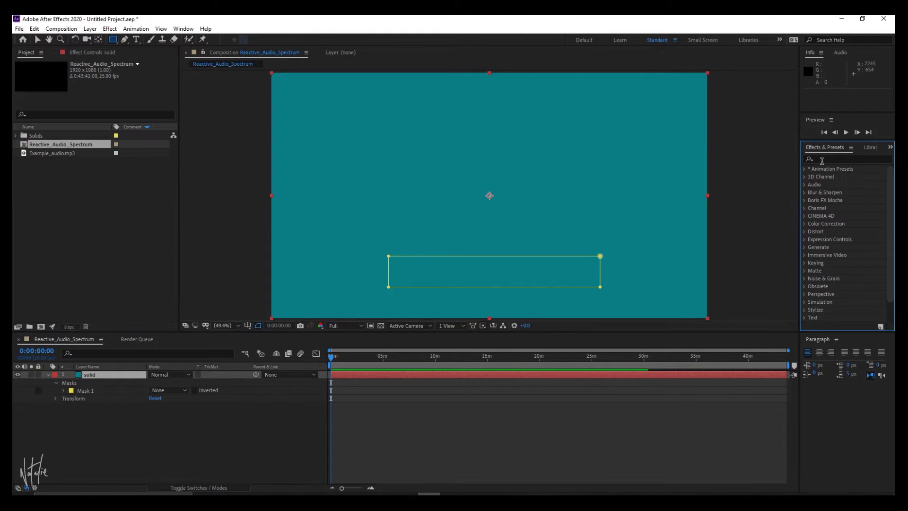
text(audio)
double_click(840, 177)
key(v)
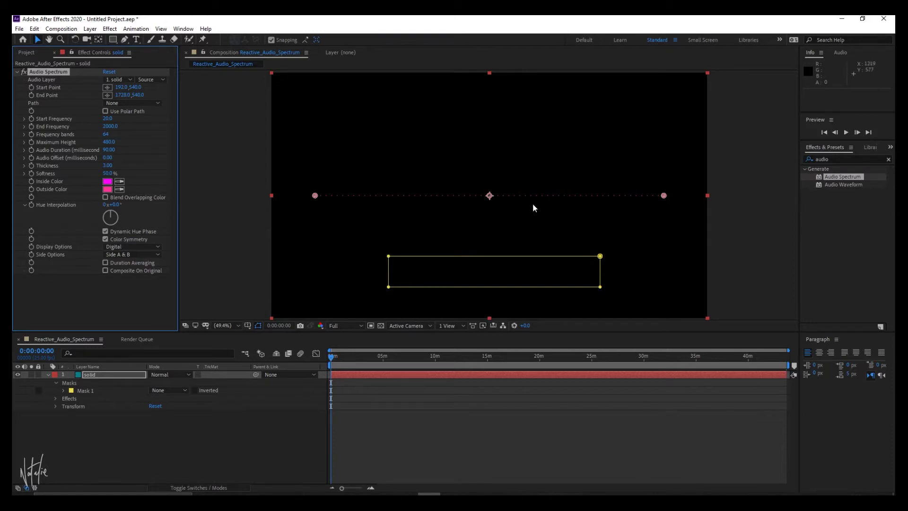
click(130, 80)
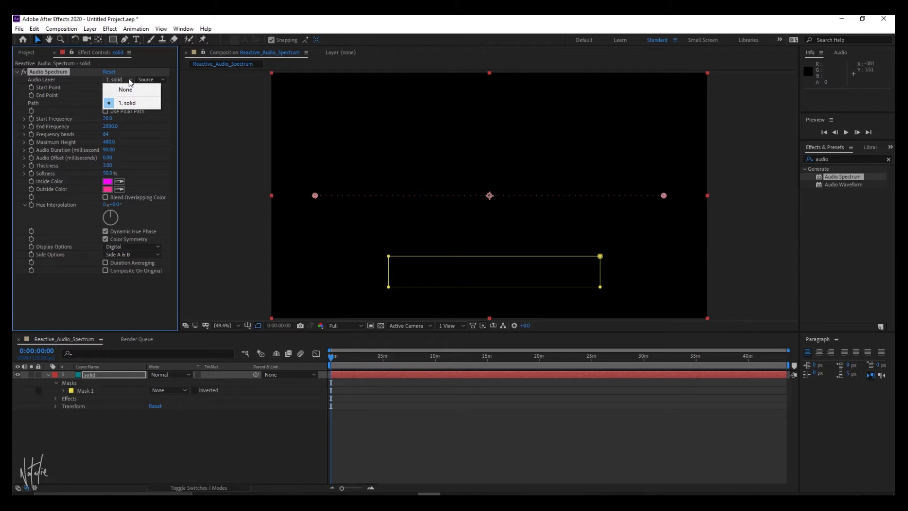
Place Example_audio.mp3 in the timeline below the solid layer and reselect solid
click(23, 54)
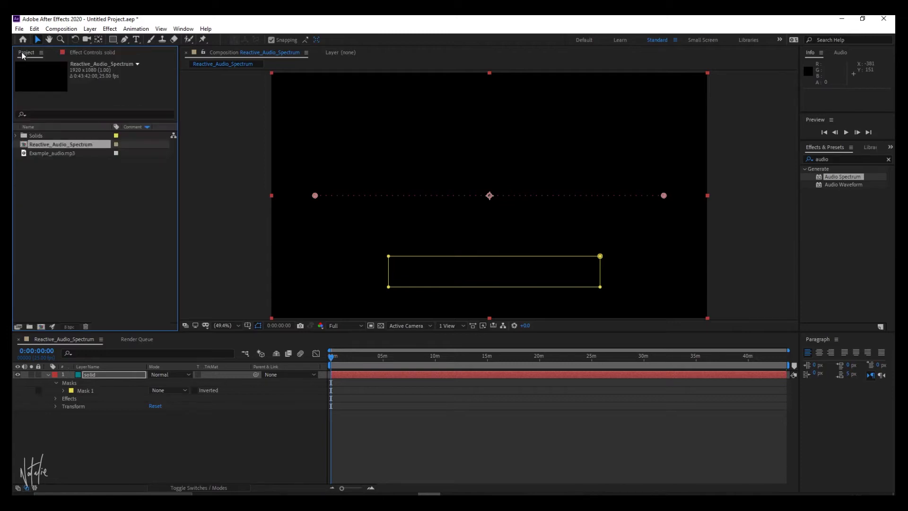
drag(40, 153, 70, 436)
click(97, 374)
Set Audio Spectrum's Audio Layer to 2. Example_audio.mp3 and Path to Mask 1
click(96, 53)
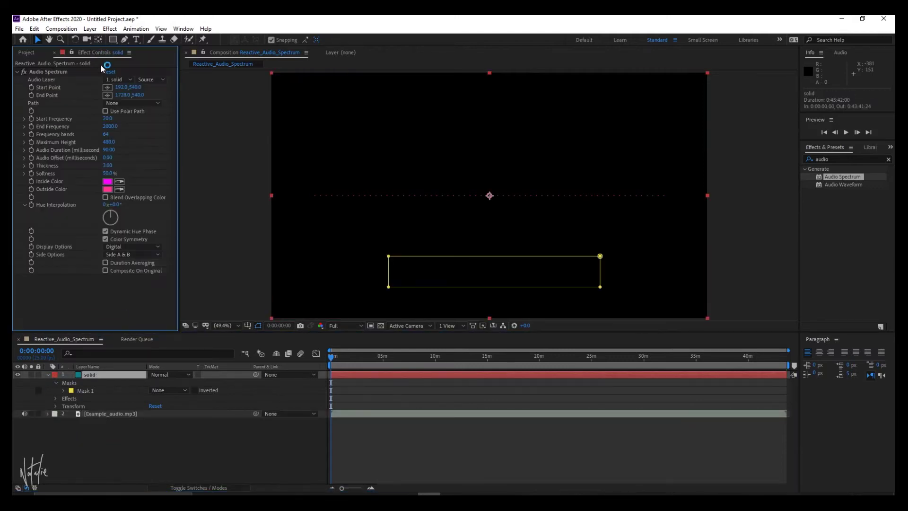
click(120, 80)
click(147, 111)
click(154, 103)
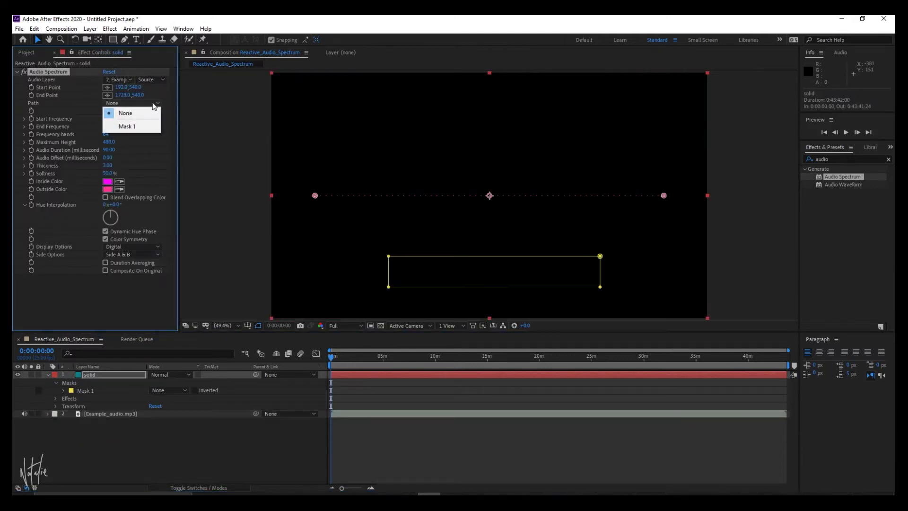
click(127, 126)
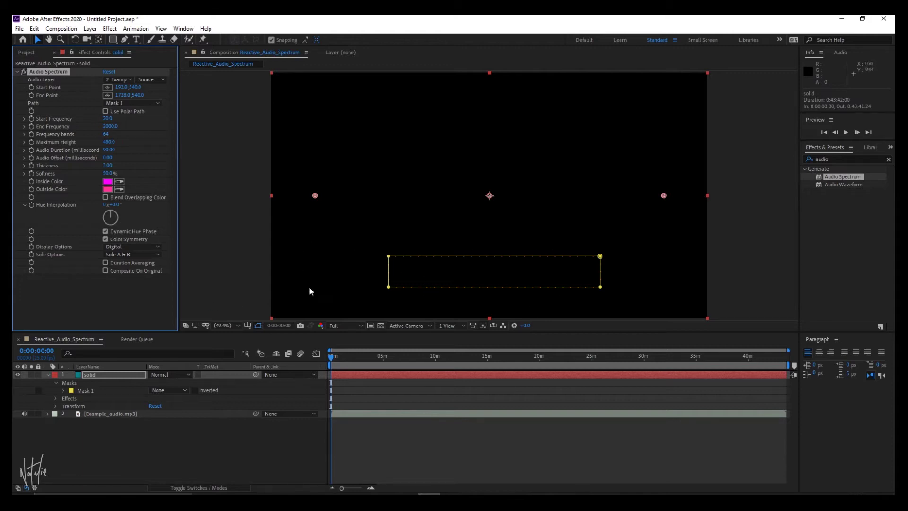
Preview the spectrum, then lower End Frequency to 700 and finally 600
key(space)
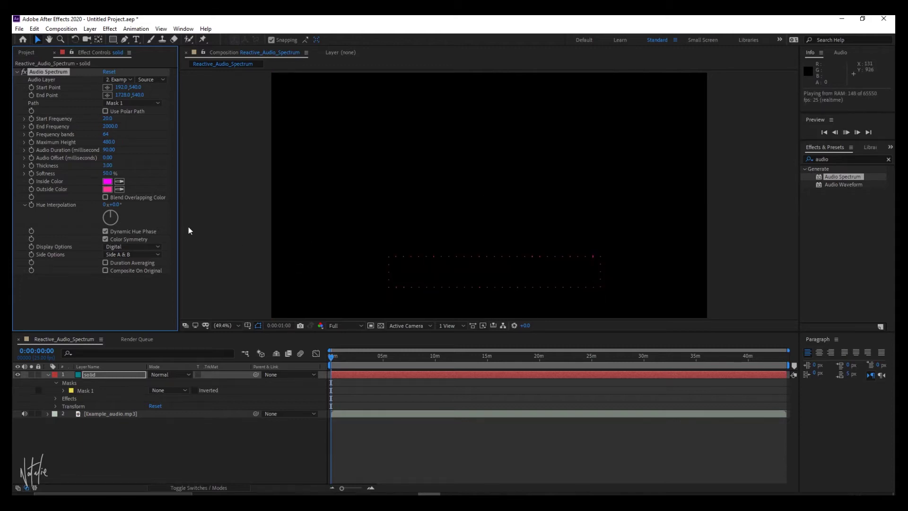
key(space)
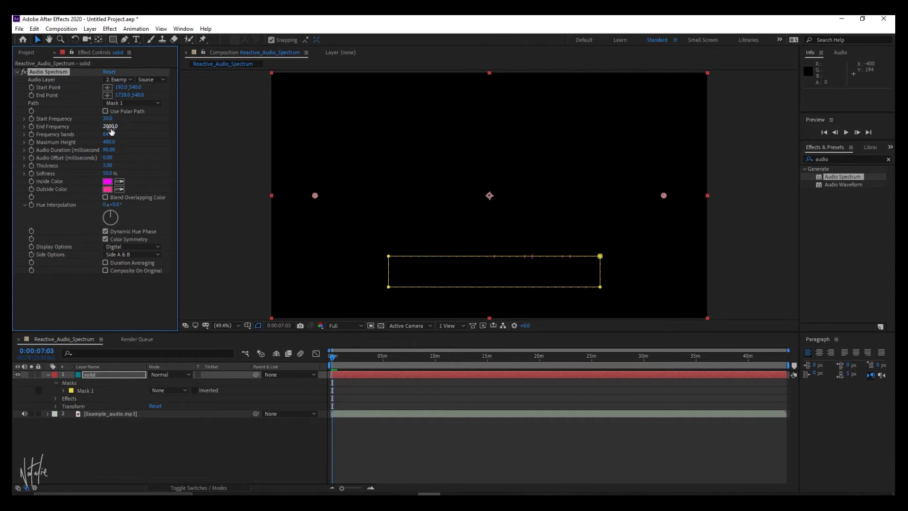
click(109, 127)
text(700)
key(Return)
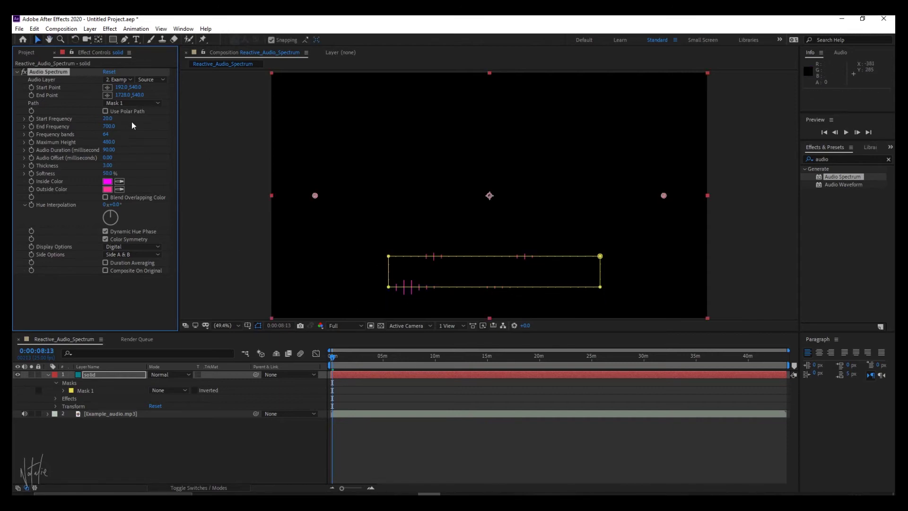
click(109, 126)
text(600)
key(Return)
Scrub Frequency bands to 159, preview, and undo the thickness change to keep 3
drag(106, 137, 208, 140)
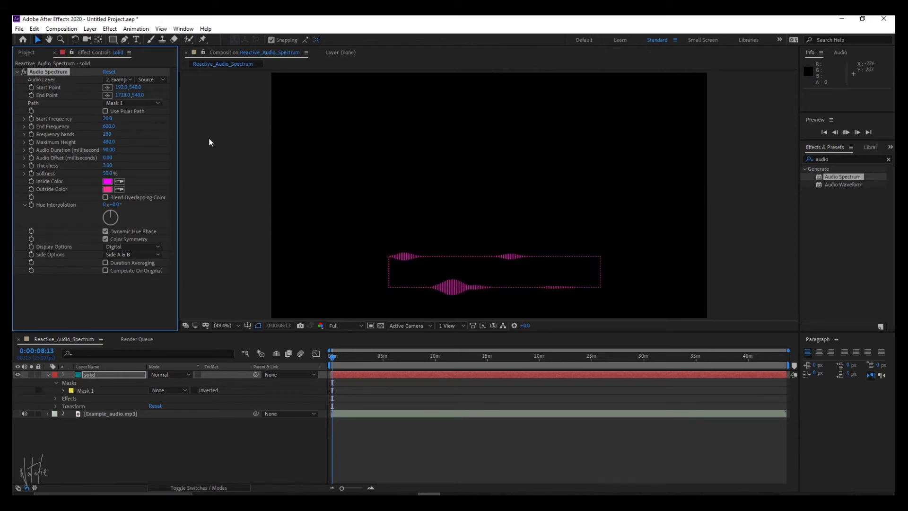
drag(114, 137, 160, 166)
key(space)
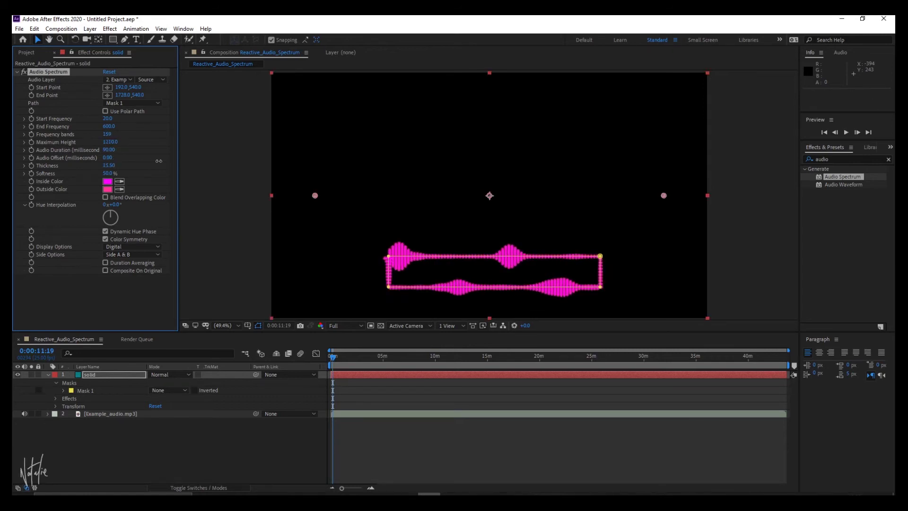
key(space)
key(ctrl+z)
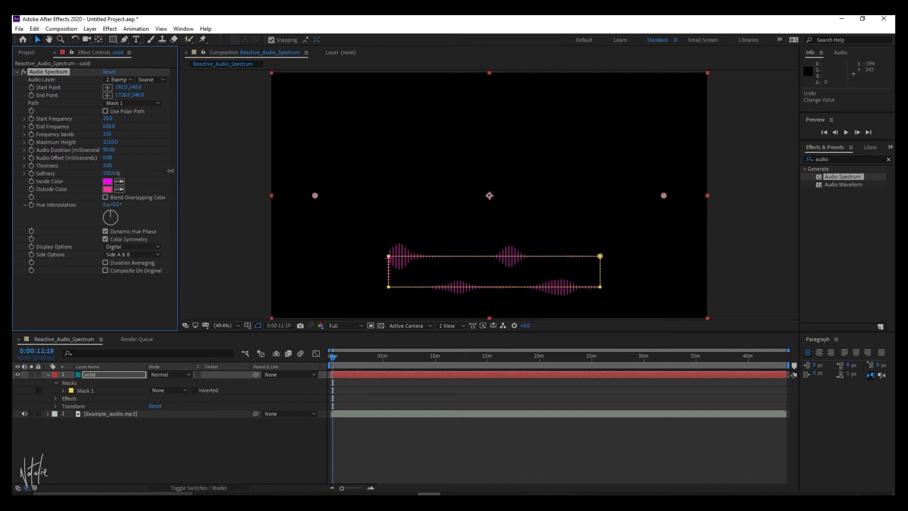
Set the inside colour to white and briefly test Blend Overlapping Colors
click(108, 182)
drag(356, 242, 319, 231)
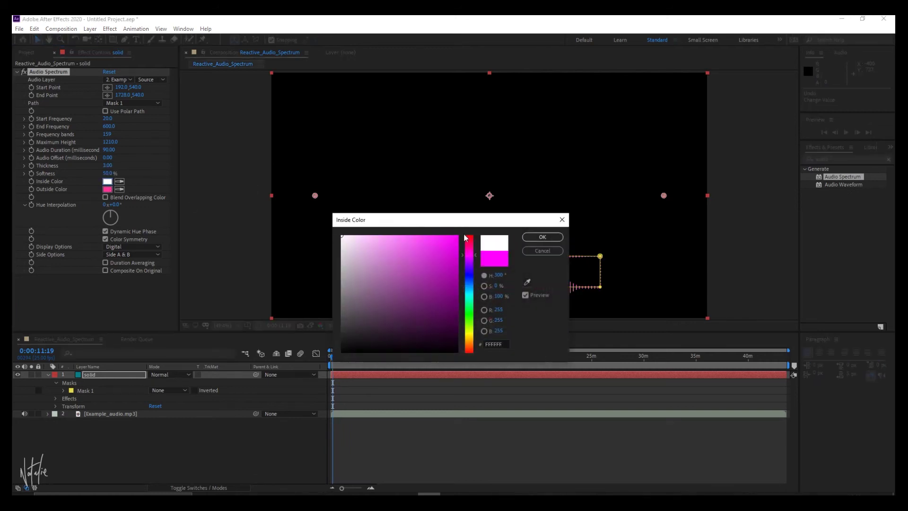
click(542, 237)
click(105, 197)
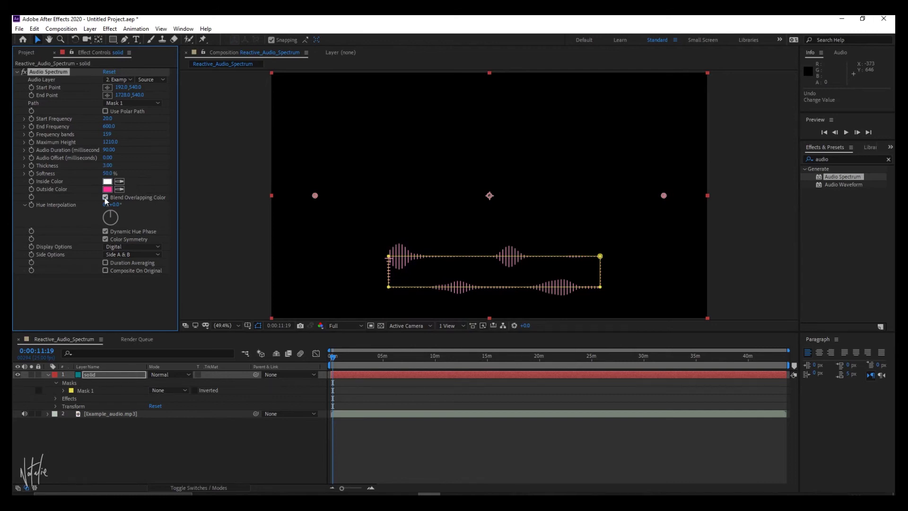
key(space)
click(105, 197)
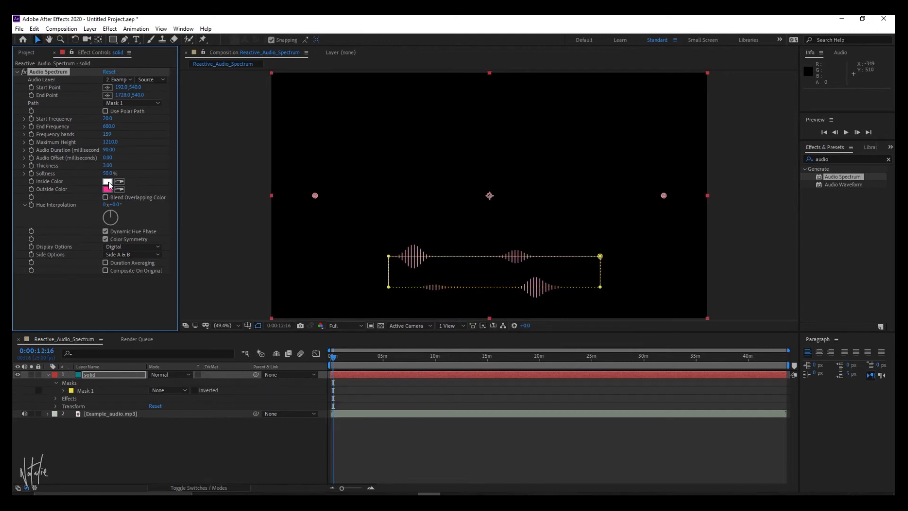
Try dark blue and light cyan inside colours and set Hue Interpolation to 1x+45°
click(108, 182)
click(469, 275)
click(440, 297)
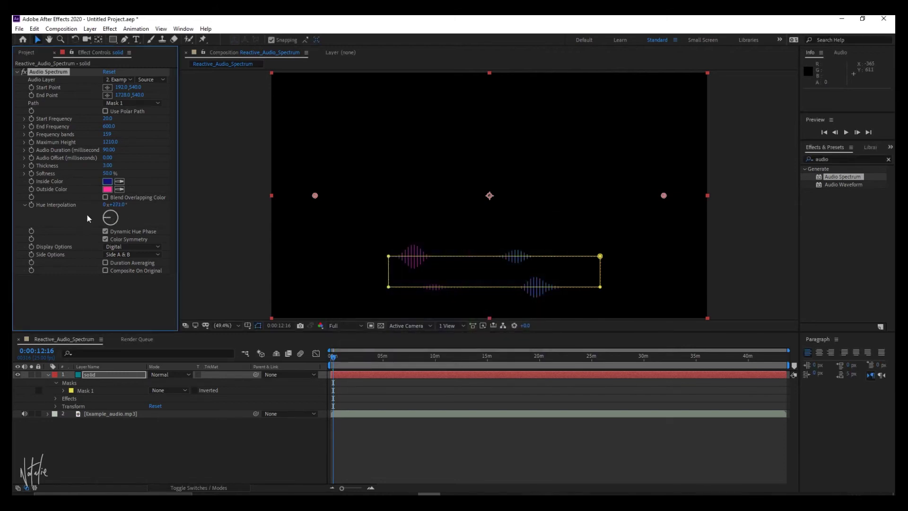
drag(114, 204, 118, 208)
click(108, 181)
drag(440, 298, 391, 236)
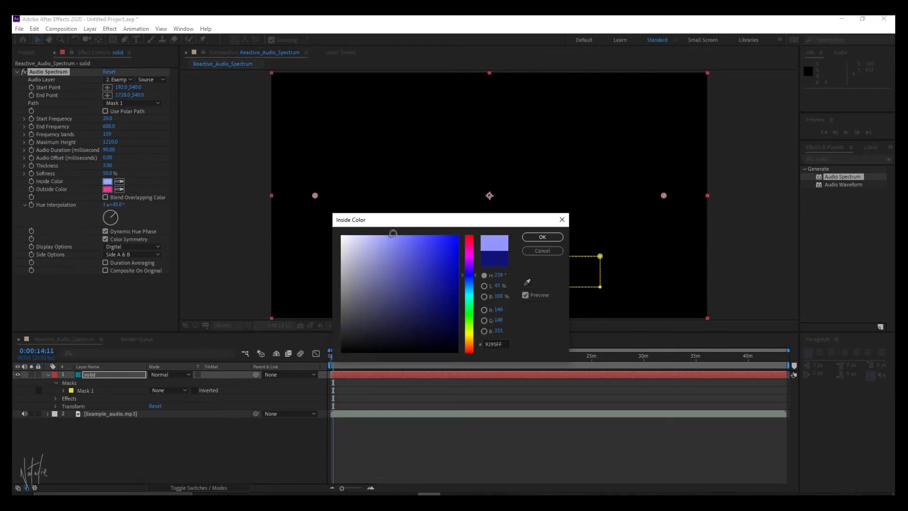
click(469, 286)
click(542, 237)
Set both the inside and outside colours to pure white
click(108, 181)
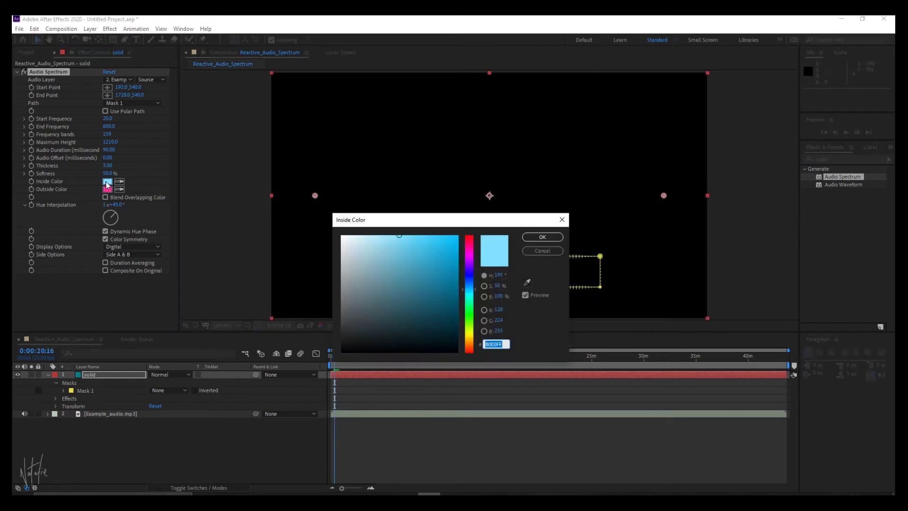
drag(379, 264, 308, 210)
click(549, 238)
click(107, 189)
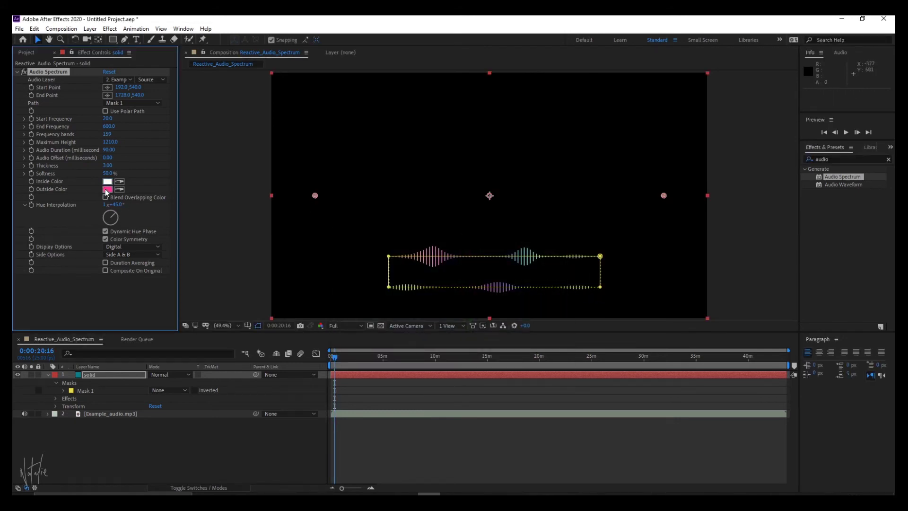
drag(350, 241, 282, 219)
click(551, 236)
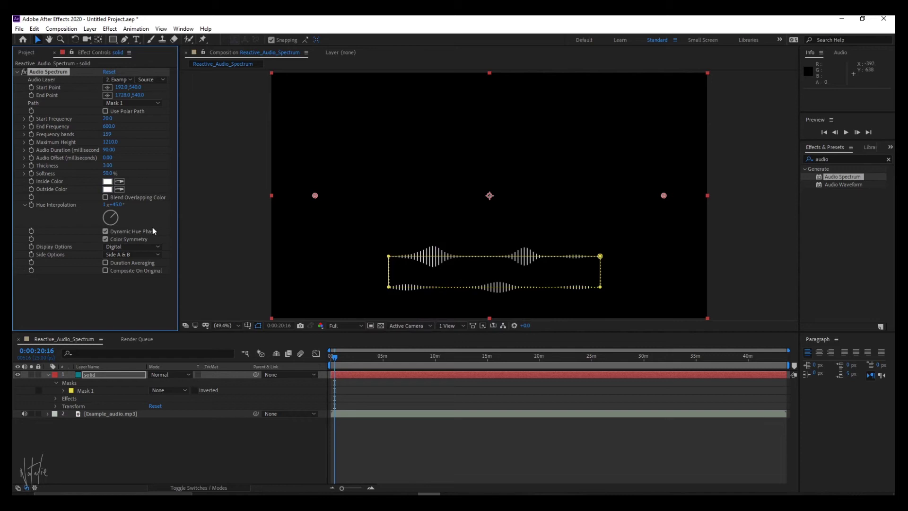
Compare the Analog lines and Analog dots display options, then open Side Options
click(154, 246)
click(149, 266)
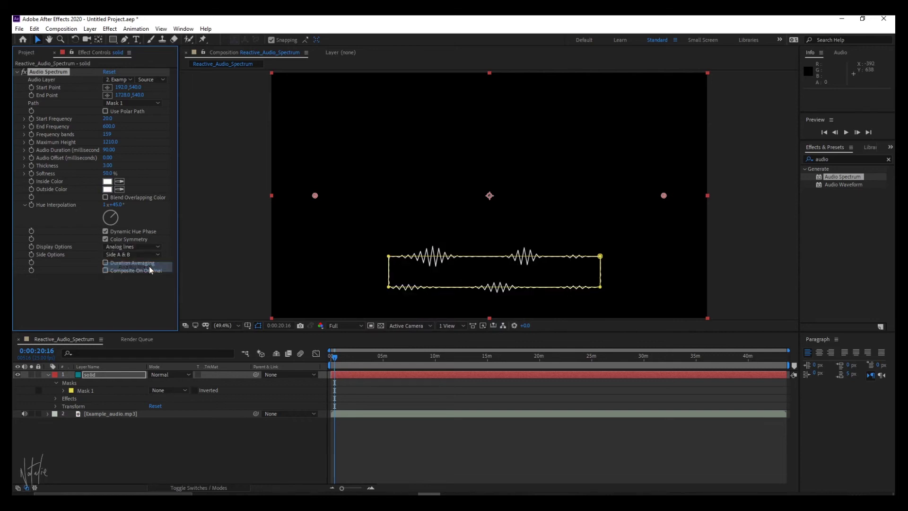
click(154, 247)
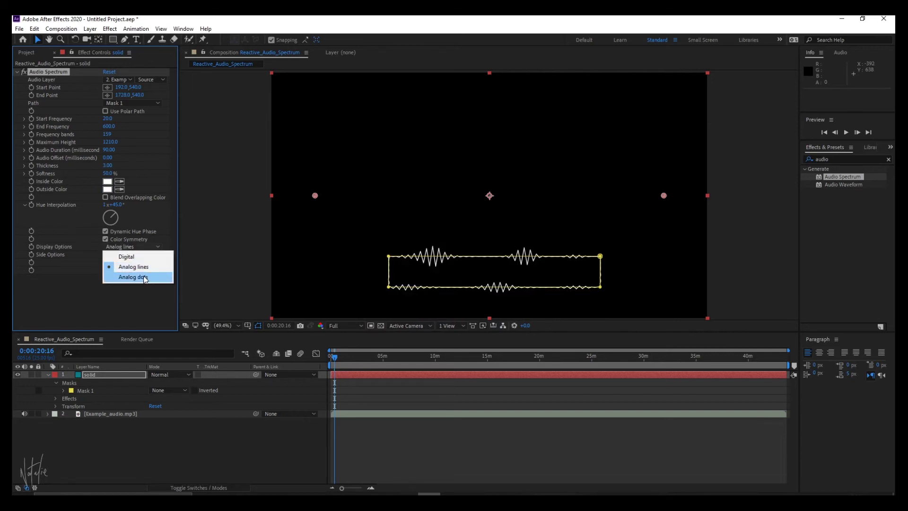
click(146, 277)
click(153, 255)
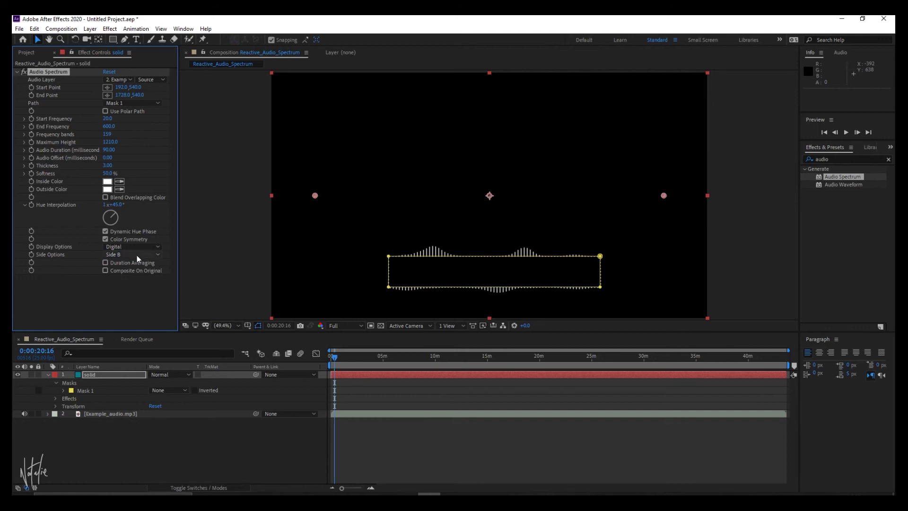
Squash Mask 1 into a flat horizontal line and preview the spectrum
click(95, 391)
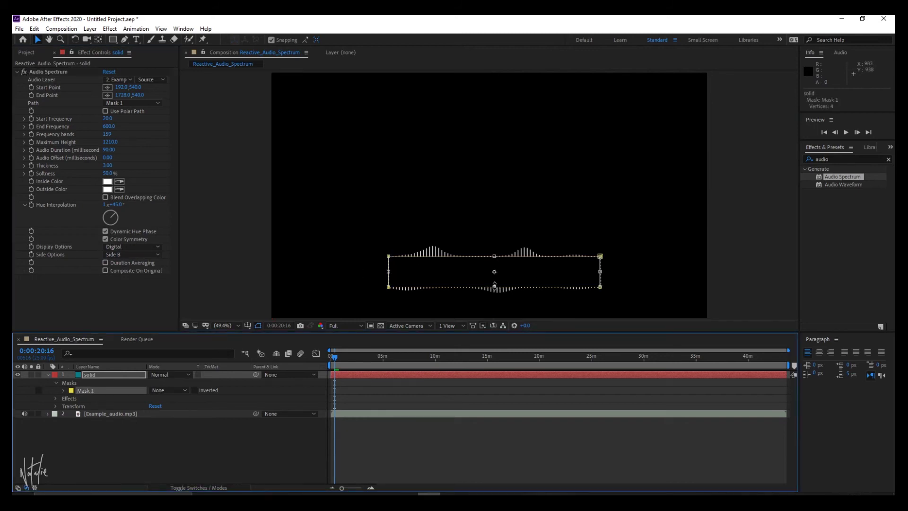
drag(494, 284, 496, 261)
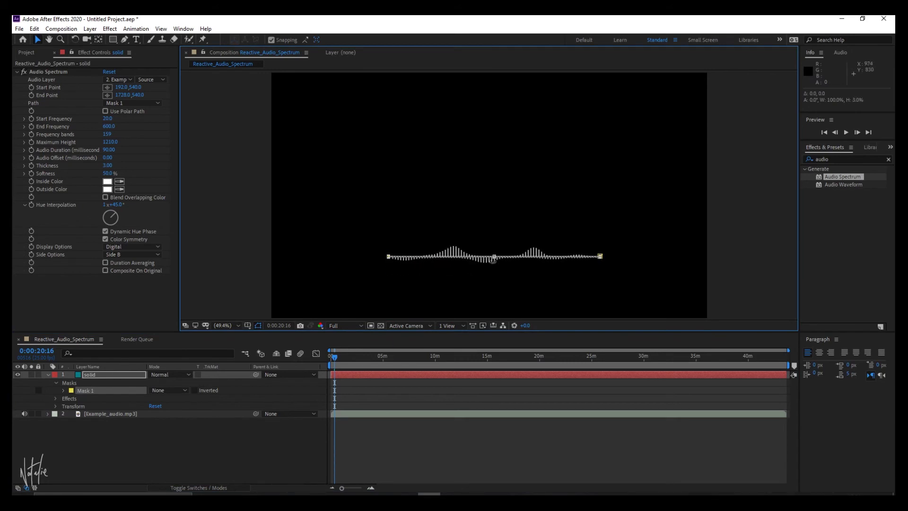
key(space)
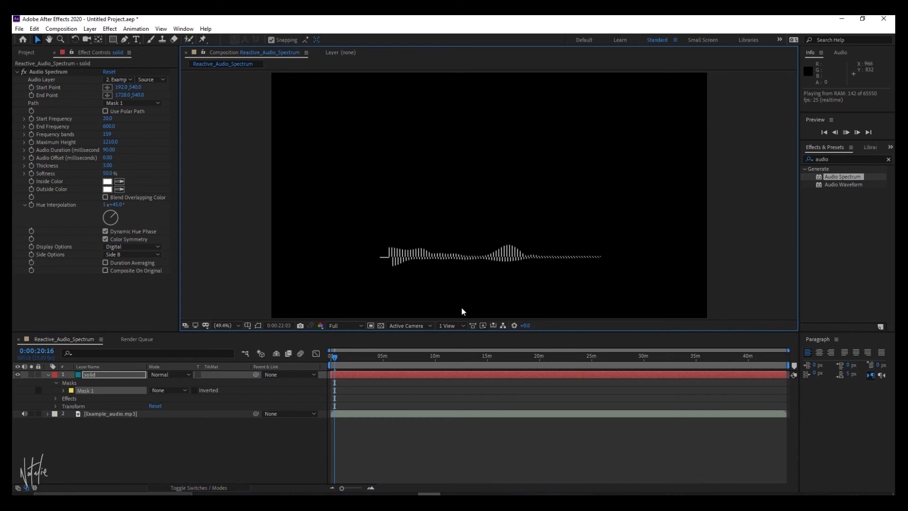
key(space)
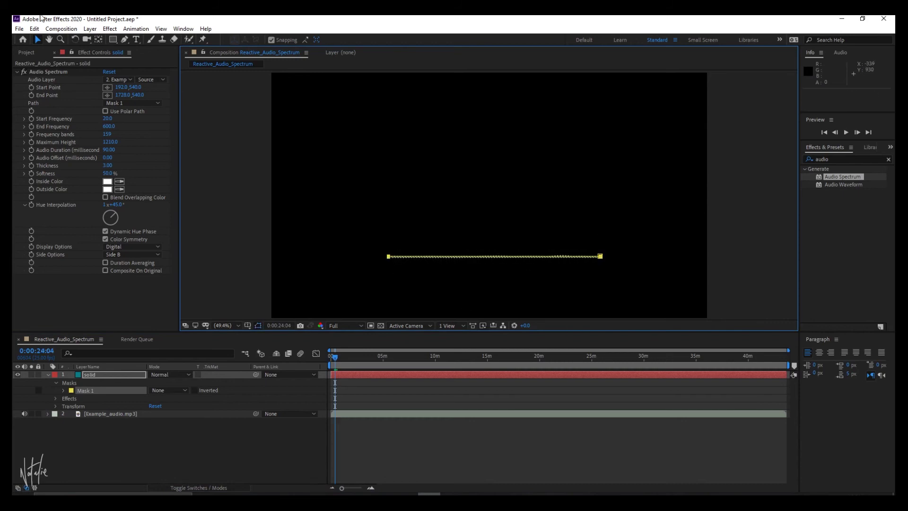
Add the composition to the Adobe Media Encoder render queue via File > Export
click(19, 29)
mouse_move(97, 179)
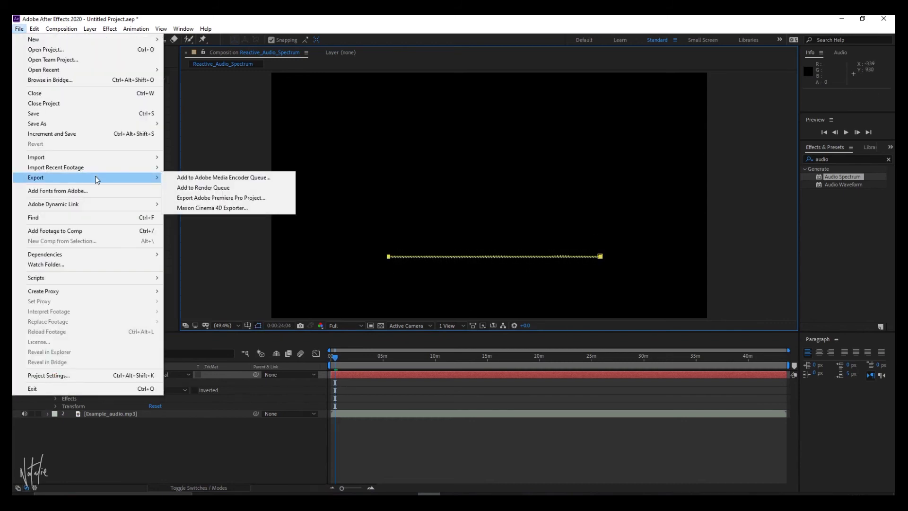
click(207, 181)
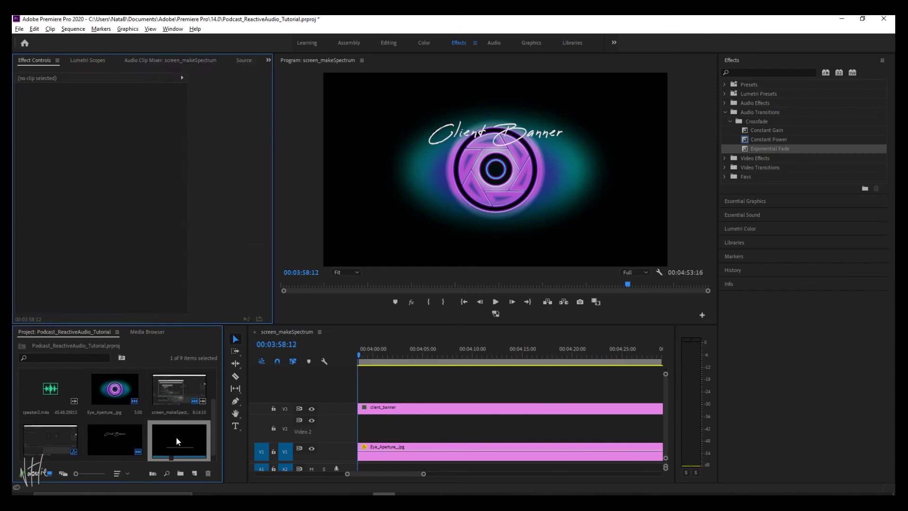
Put the rendered spectrum video on V2 above the banner, Screen-blend it, lower it to Position 960, 641, then play back
double_click(176, 436)
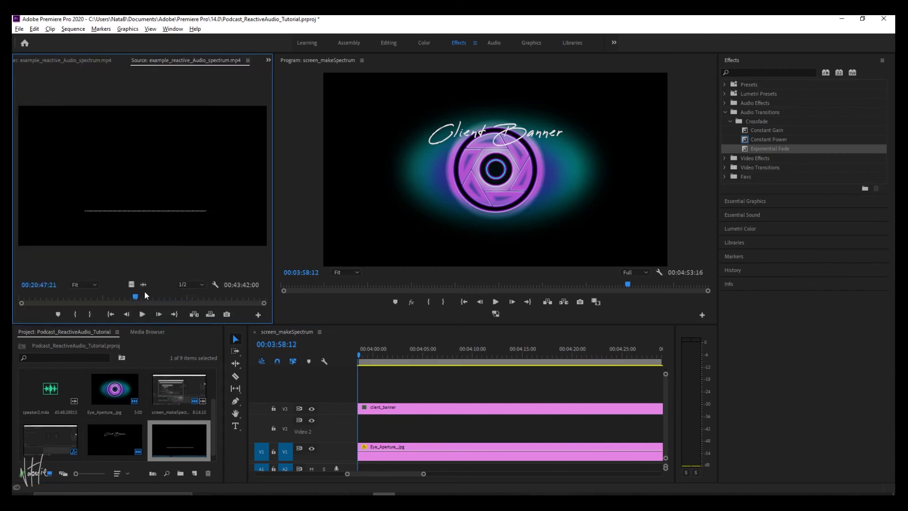
drag(131, 284, 364, 423)
click(150, 203)
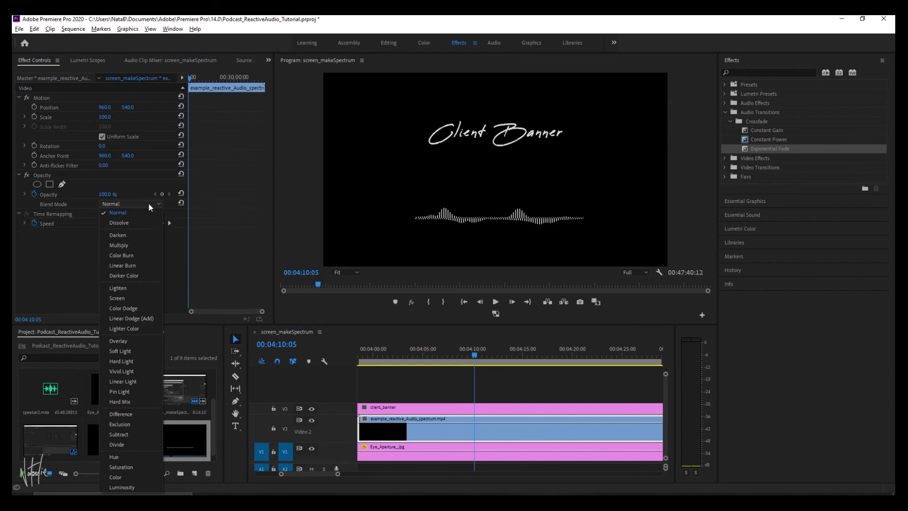
click(123, 298)
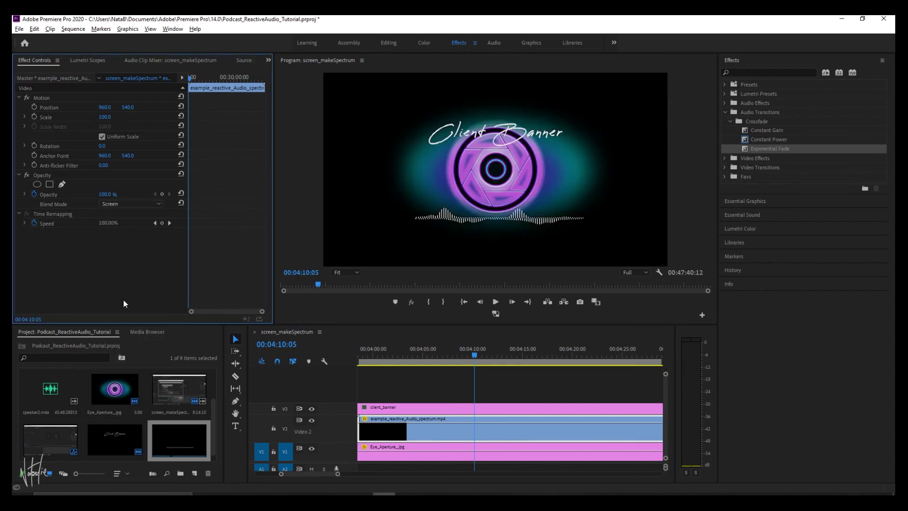
drag(129, 107, 132, 108)
key(space)
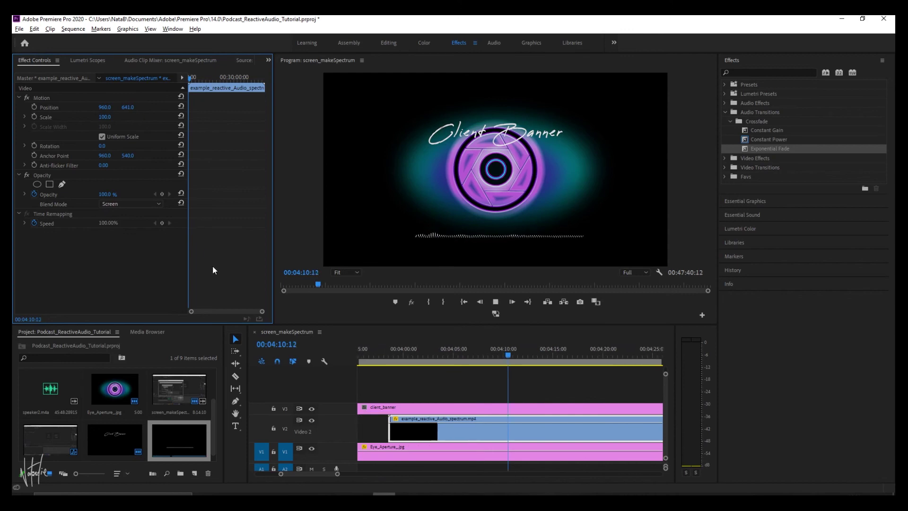